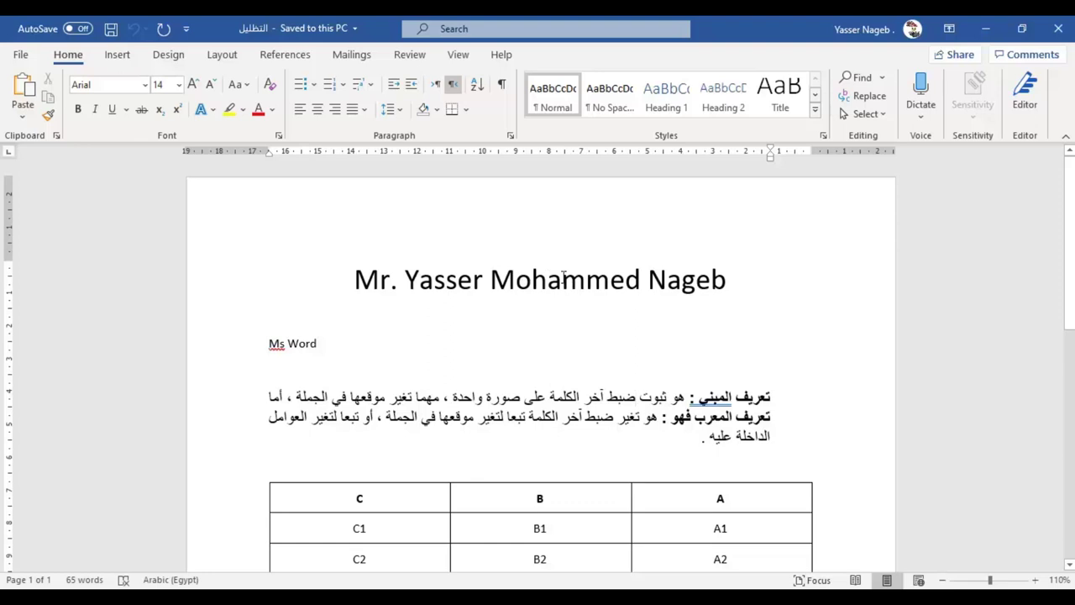
Select the title's third word, then its second word, and clear the selection
double_click(564, 278)
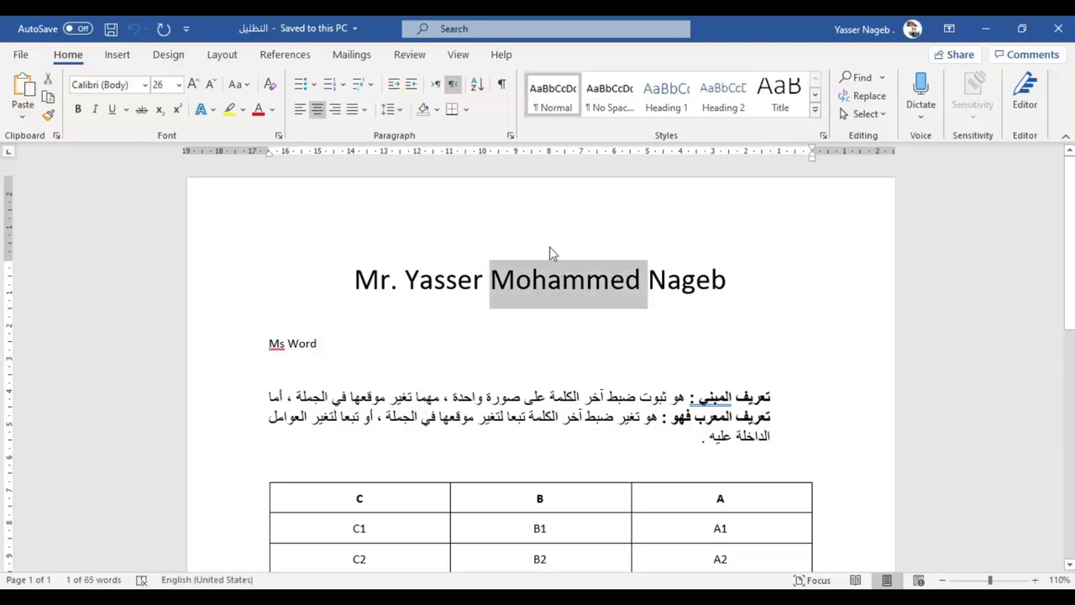
double_click(443, 280)
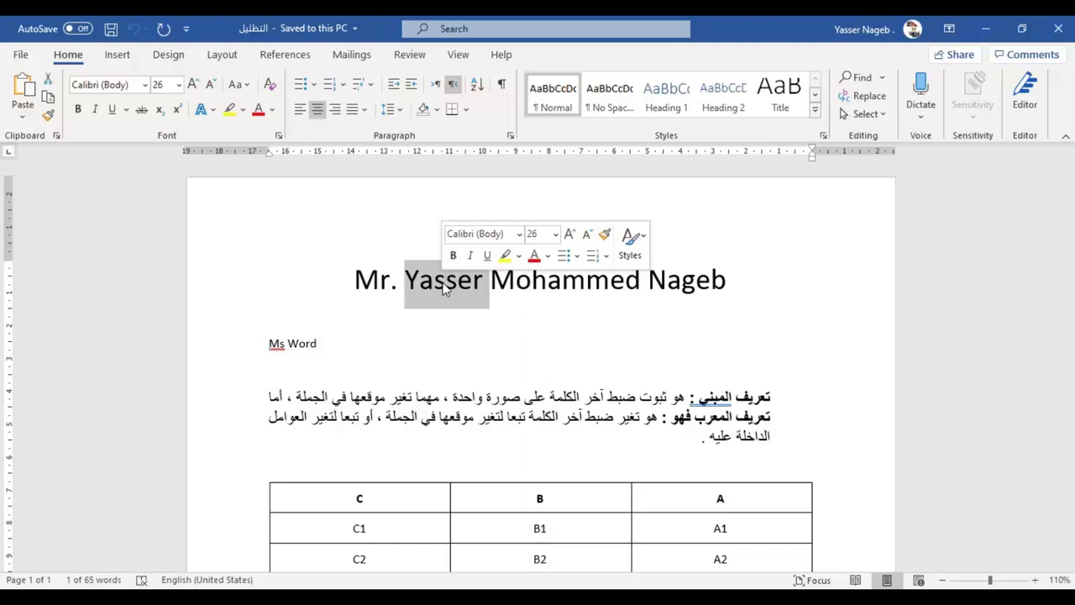
left_click(446, 286)
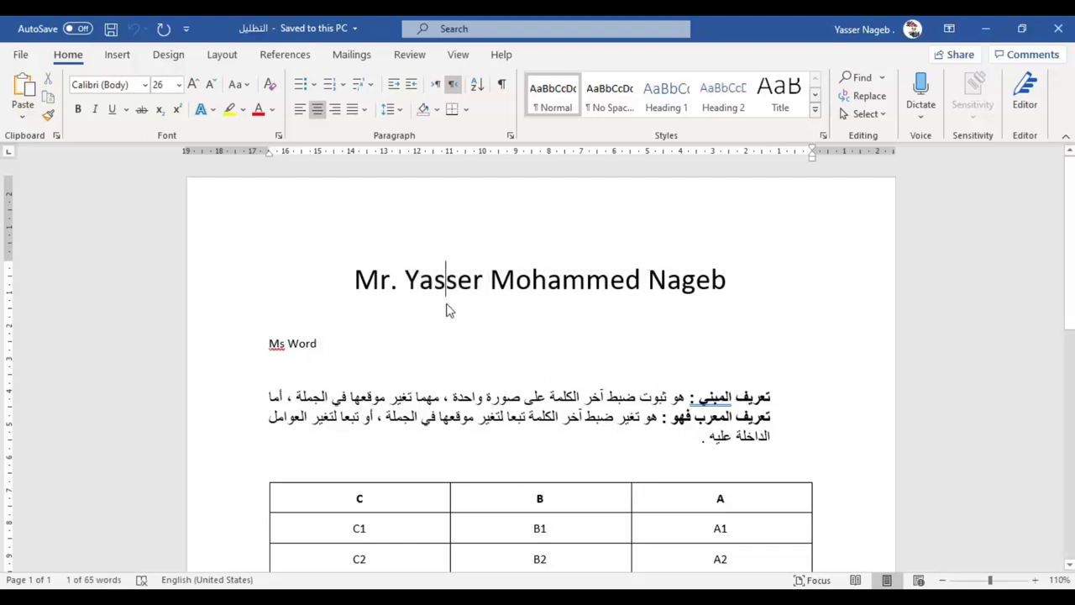
Select the whole title line from the left margin, deselect, then select it again with a triple-click
left_click(232, 287)
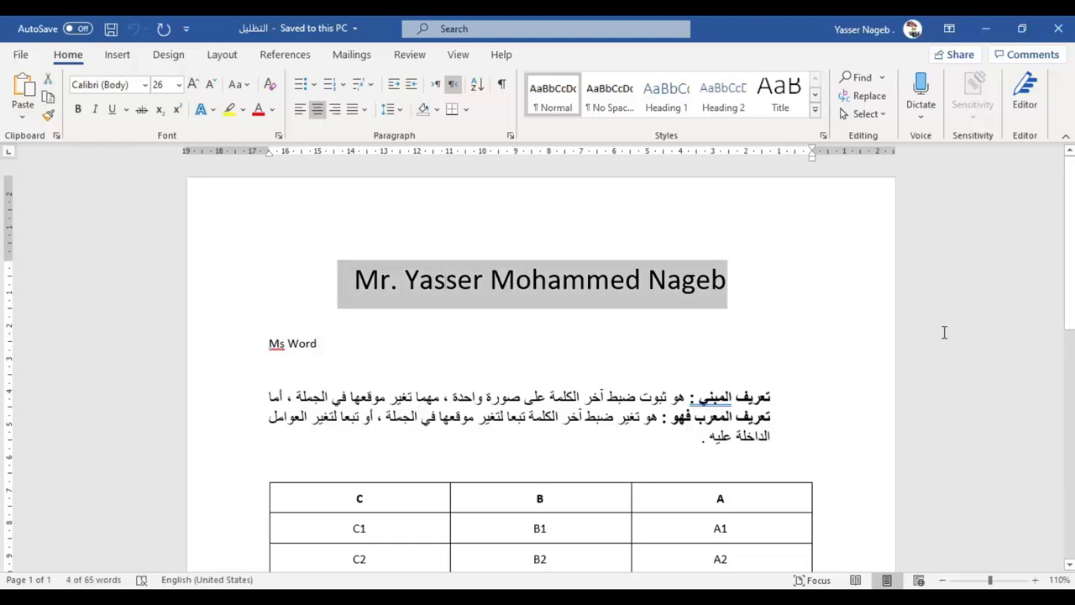
left_click(675, 347)
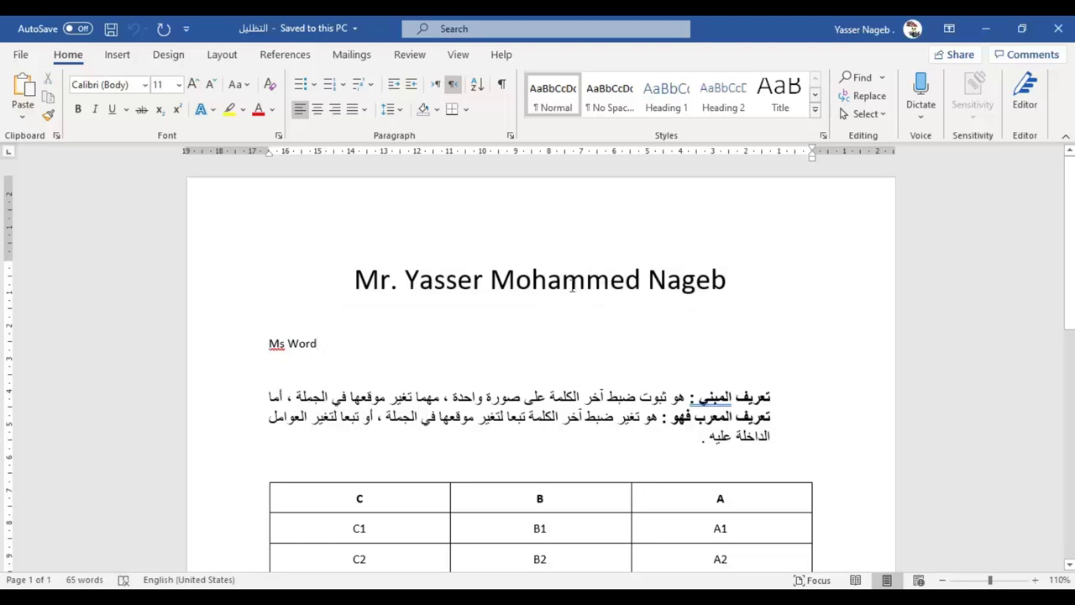
triple_click(571, 286)
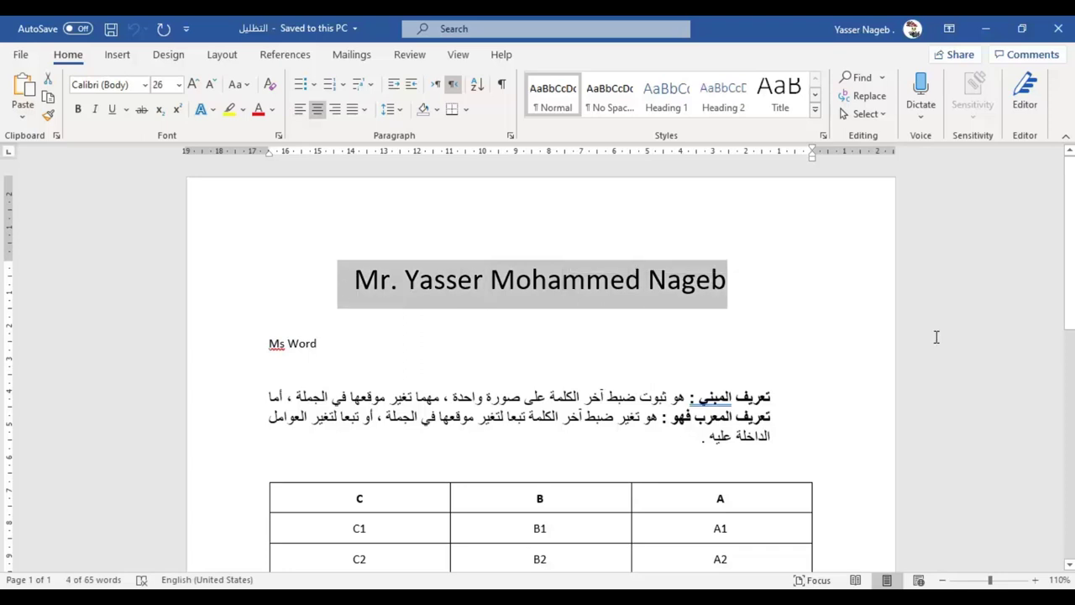
triple_click(594, 399)
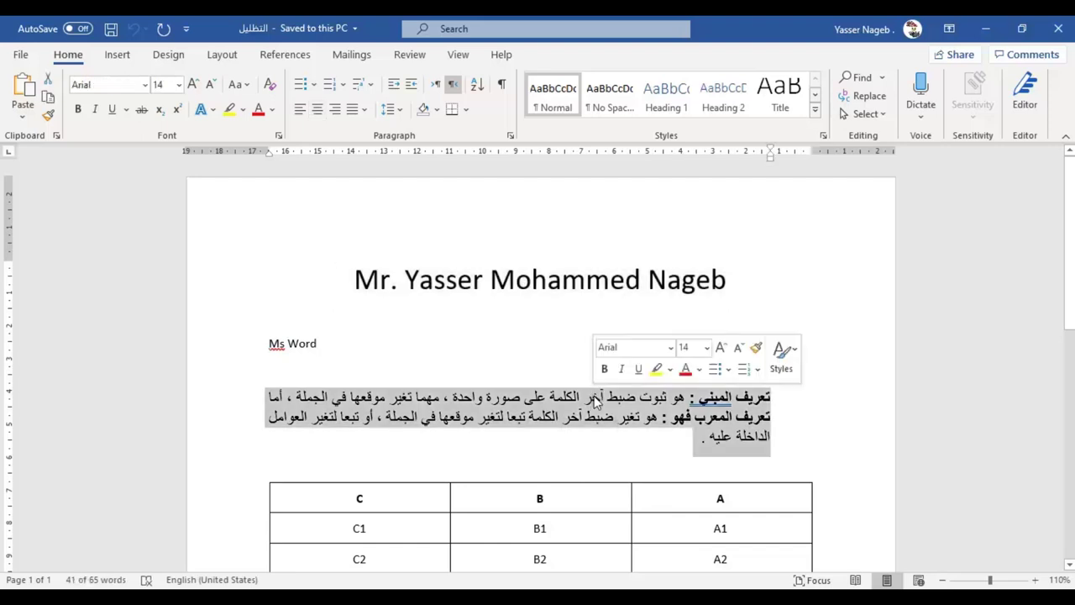
double_click(575, 398)
triple_click(577, 401)
triple_click(574, 398)
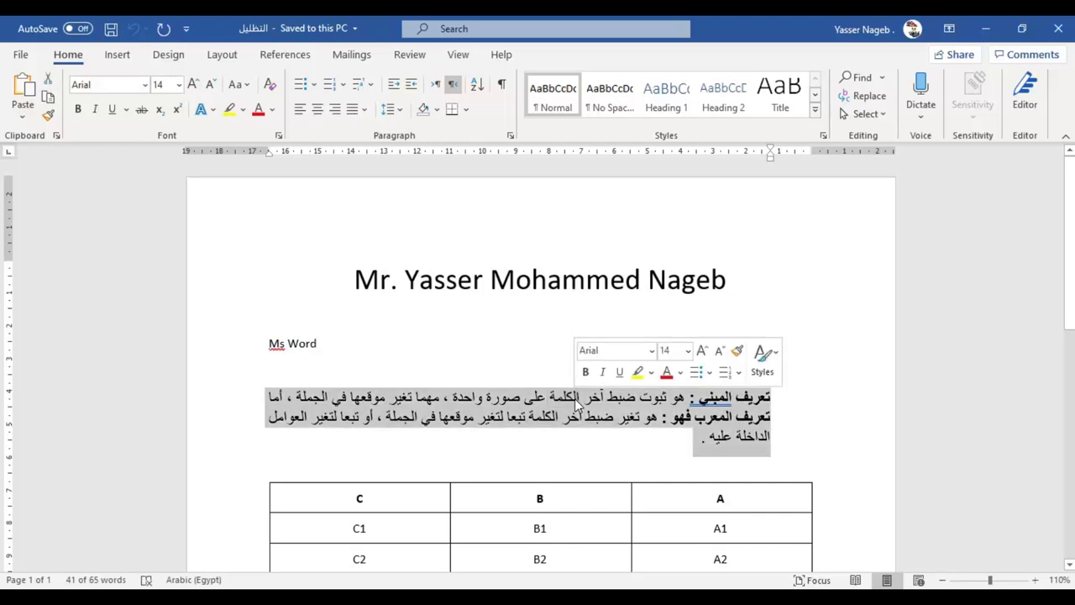
left_click(574, 399)
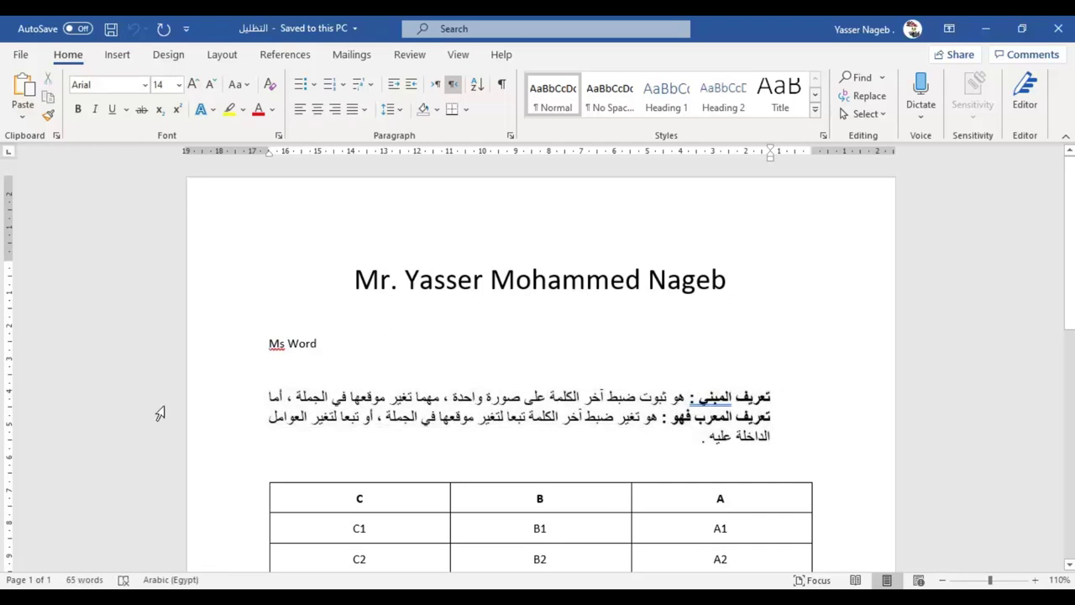
left_click(228, 403)
left_click(228, 425)
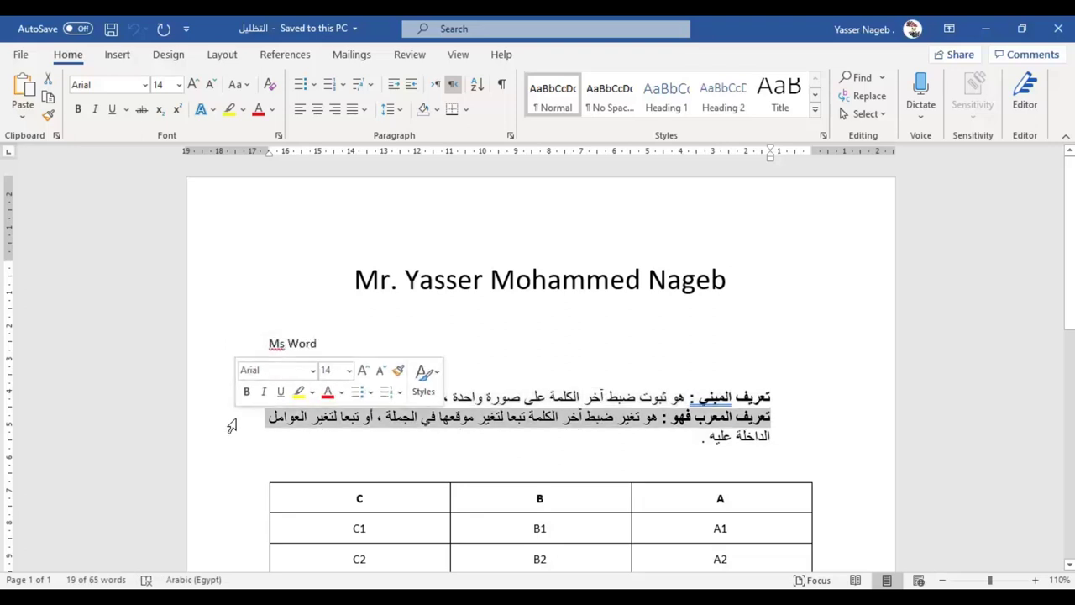
left_click(214, 408)
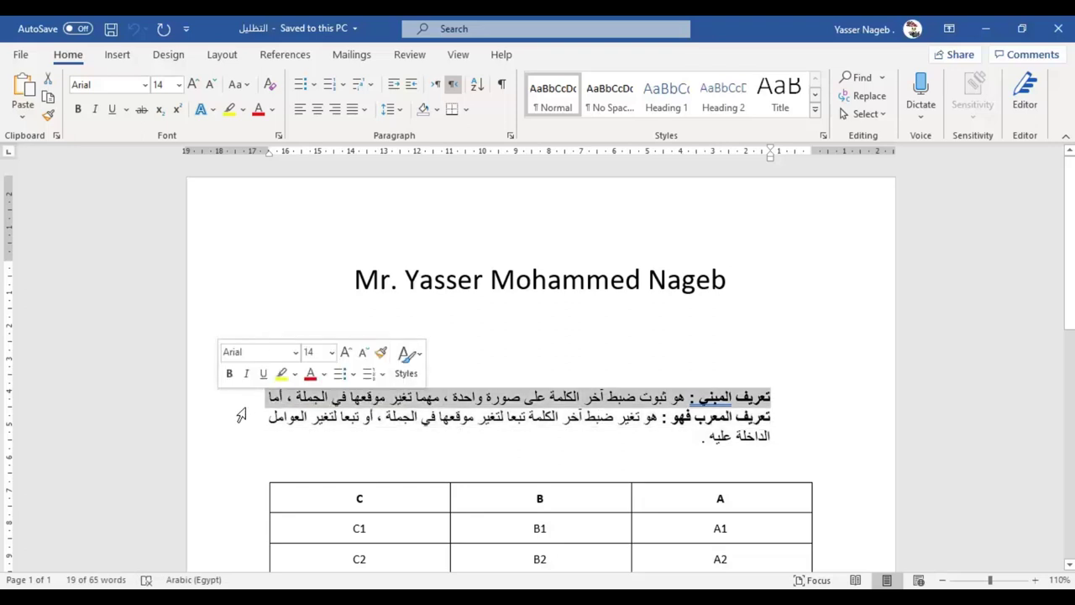
left_click(471, 417)
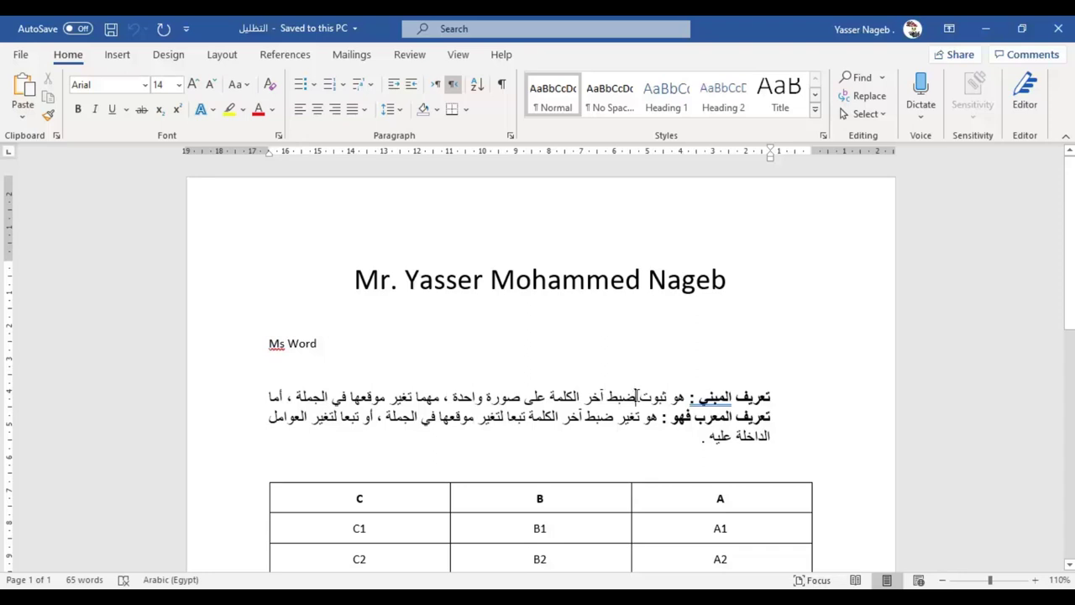
mouse_move(636, 395)
left_mouse_down()
mouse_move(348, 417)
mouse_move(490, 421)
mouse_move(307, 421)
mouse_move(431, 427)
left_mouse_up()
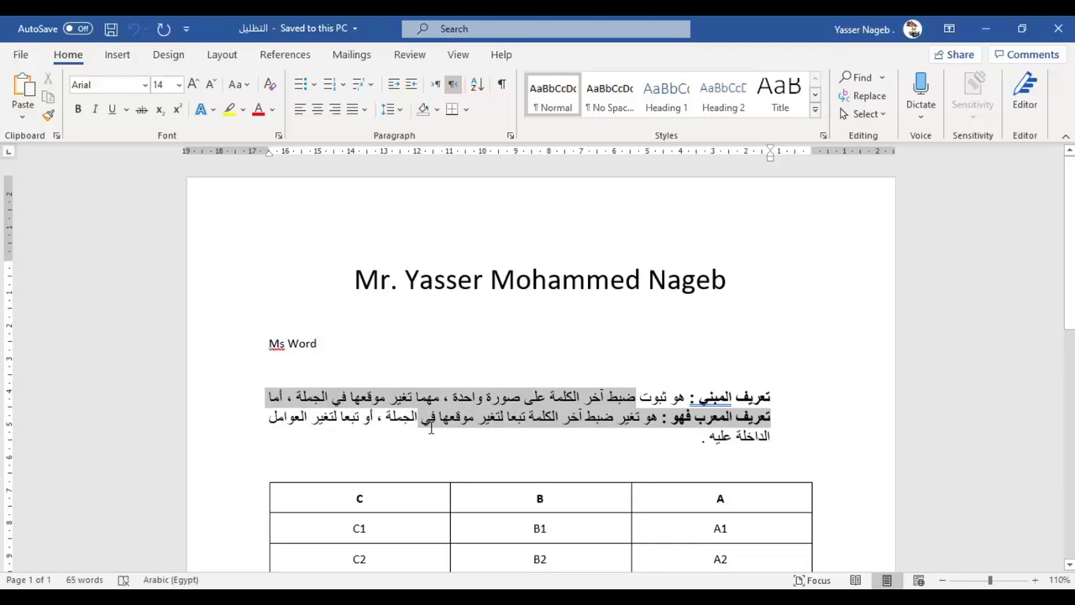
left_click(431, 430)
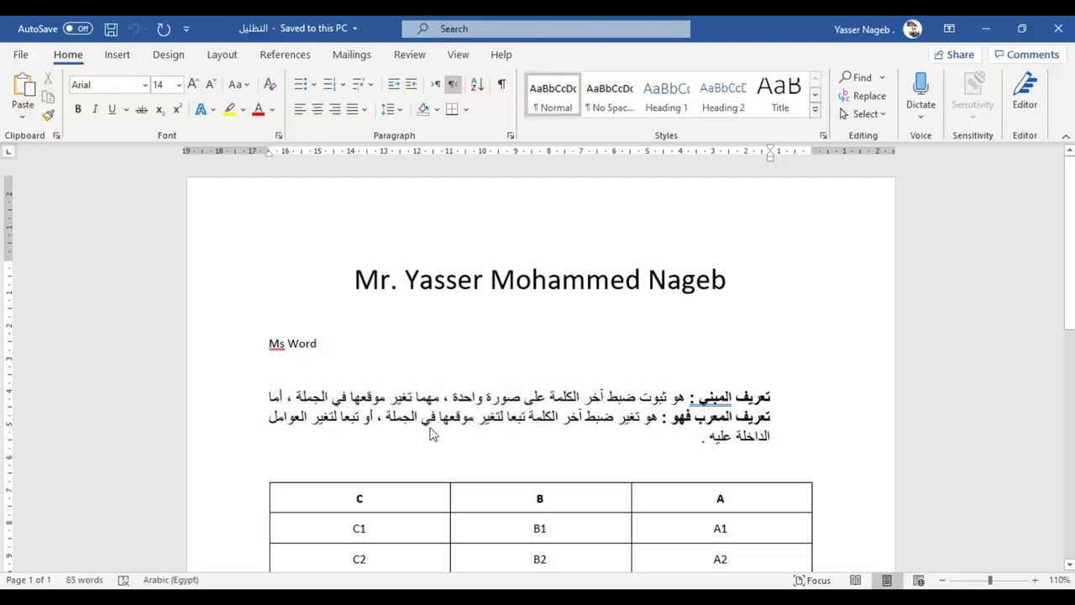
scroll(428, 436, "down", 2)
scroll(636, 359, "down", 2)
scroll(631, 341, "down", 1)
scroll(728, 280, "down", 1)
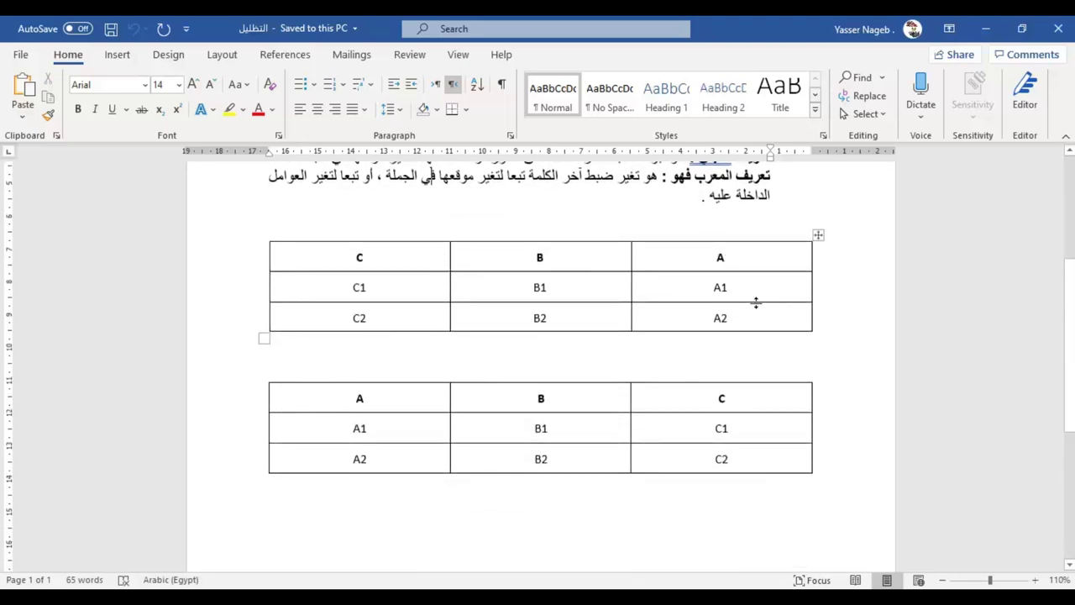
mouse_move(818, 237)
left_click(763, 262)
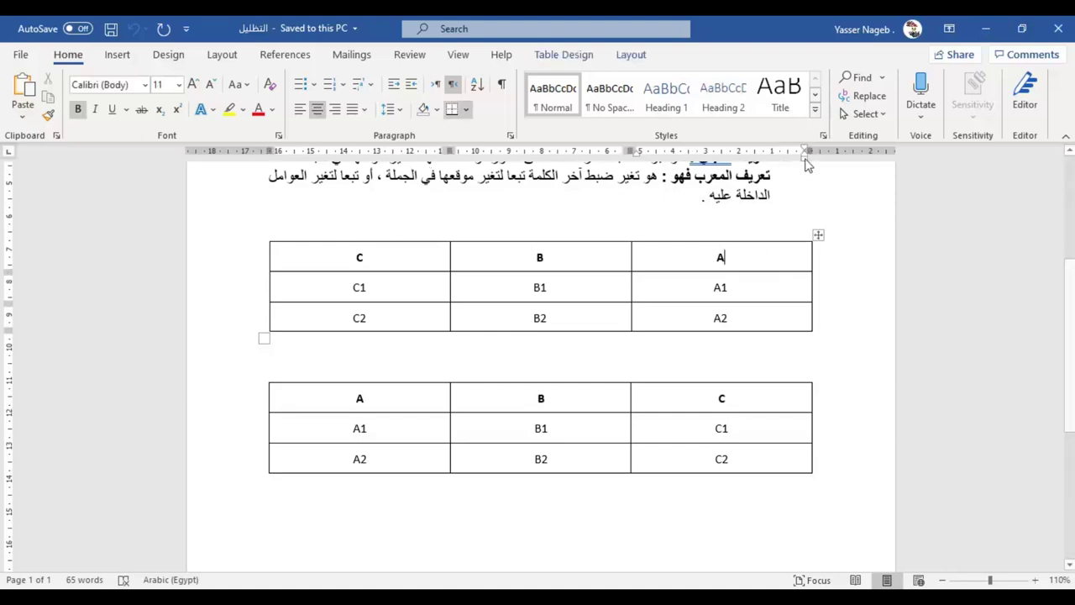
key("alt+shift")
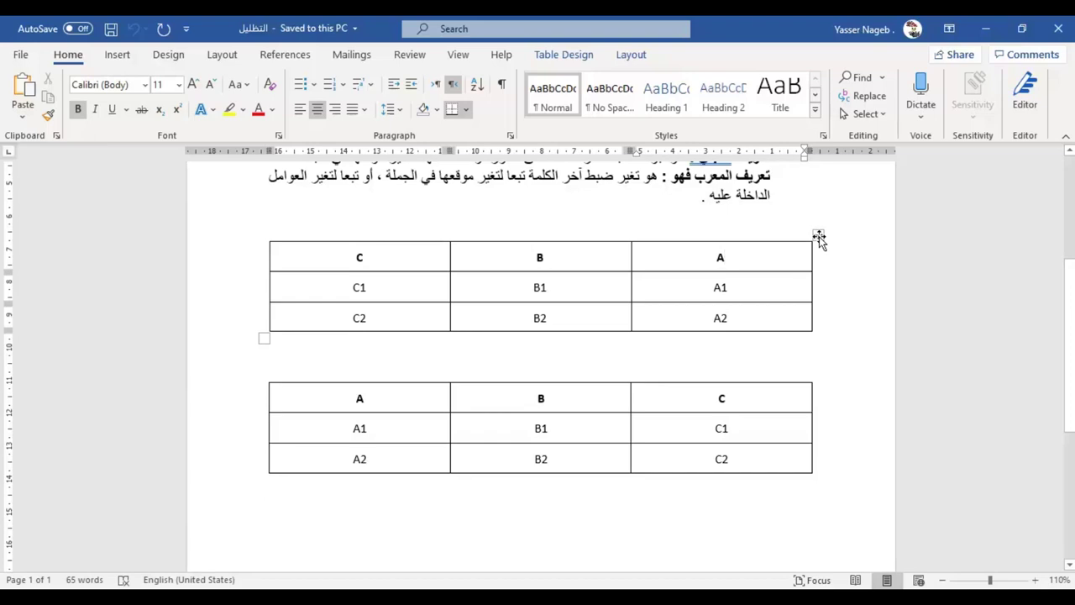
left_click(819, 236)
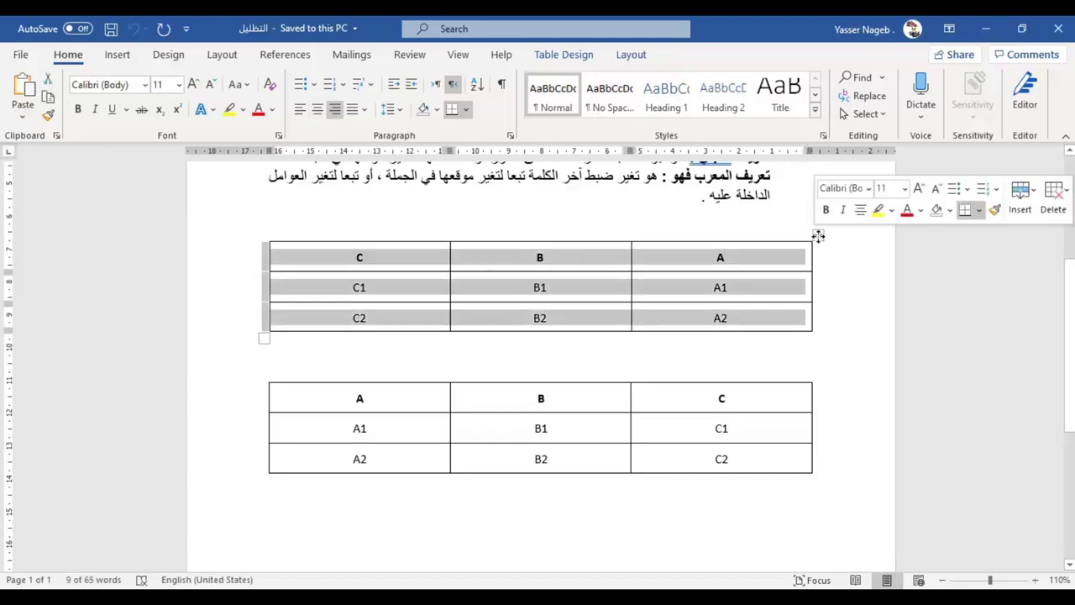
left_click(472, 363)
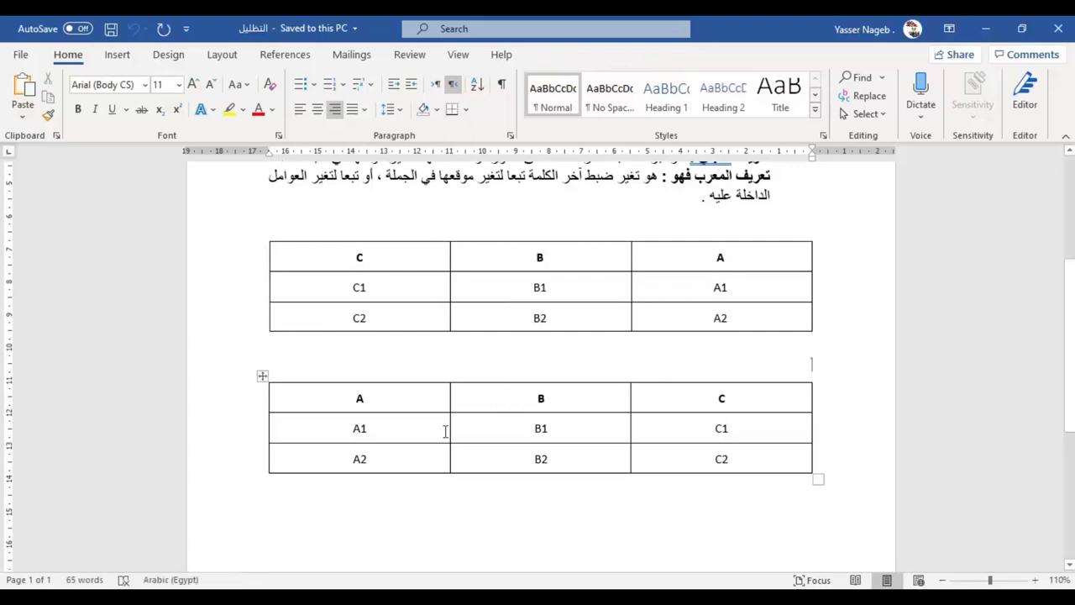
left_click(441, 401)
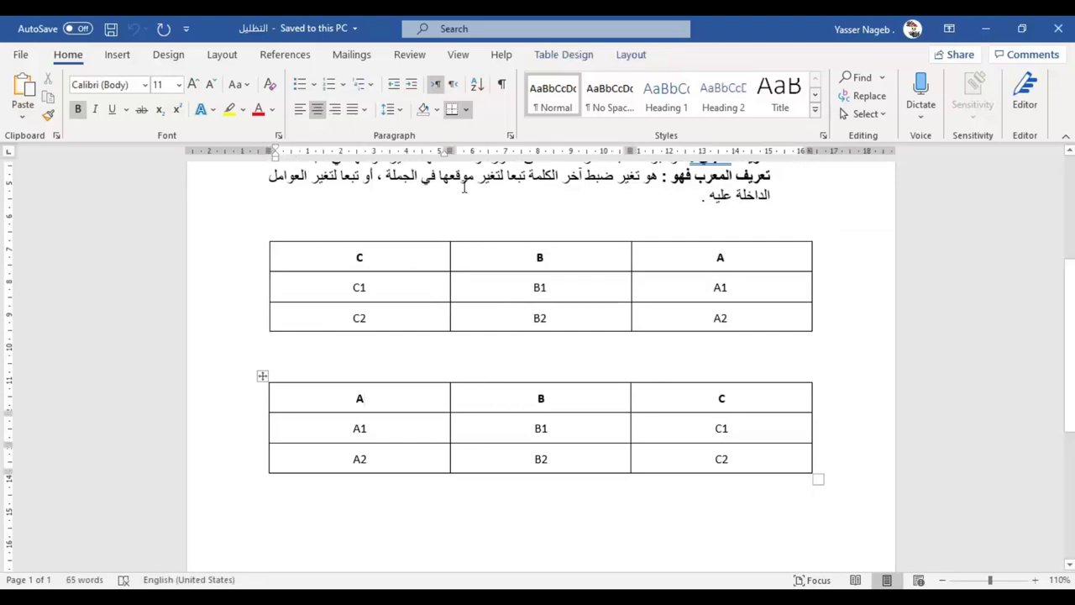
left_click(262, 377)
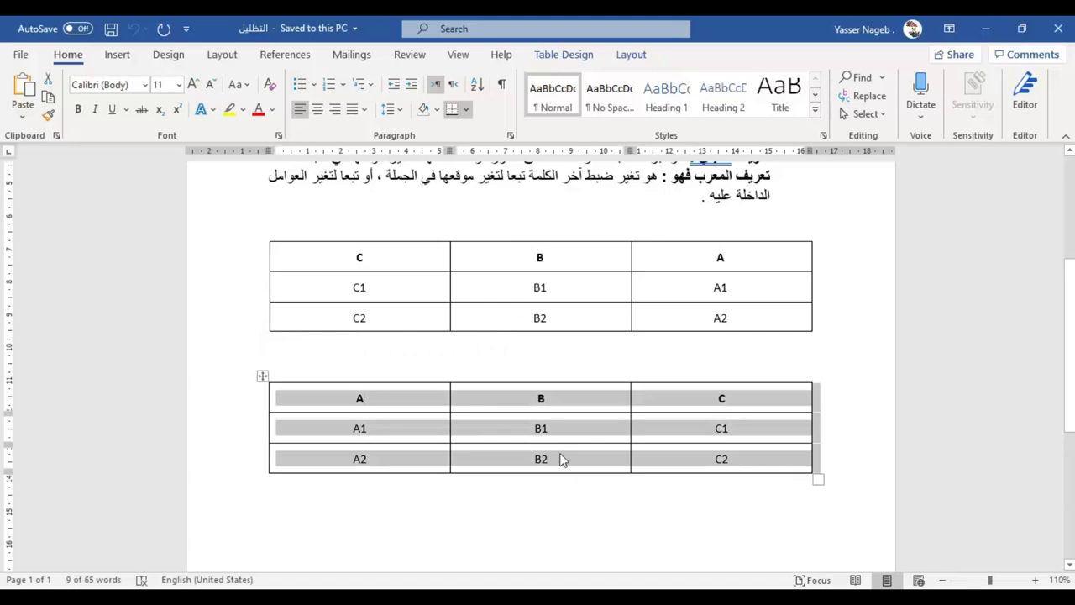
left_click(515, 360)
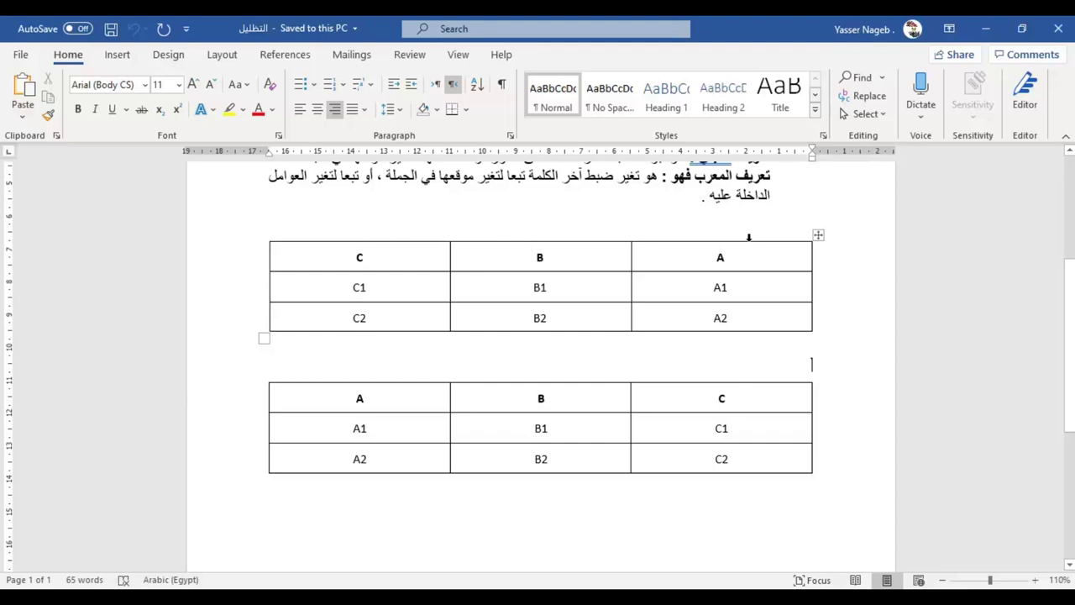
left_click(748, 238)
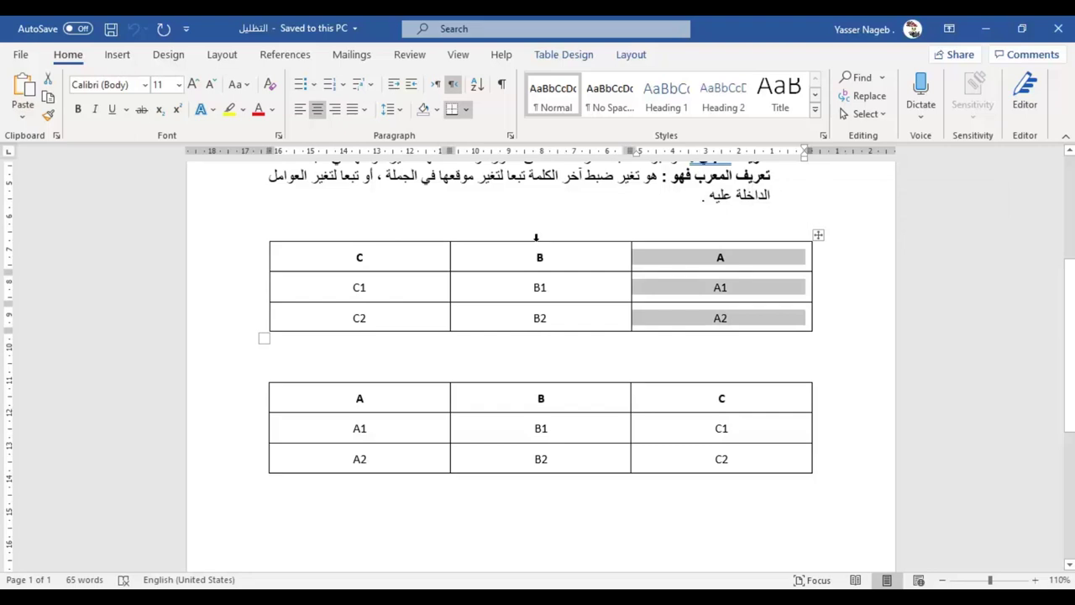
left_click(536, 238)
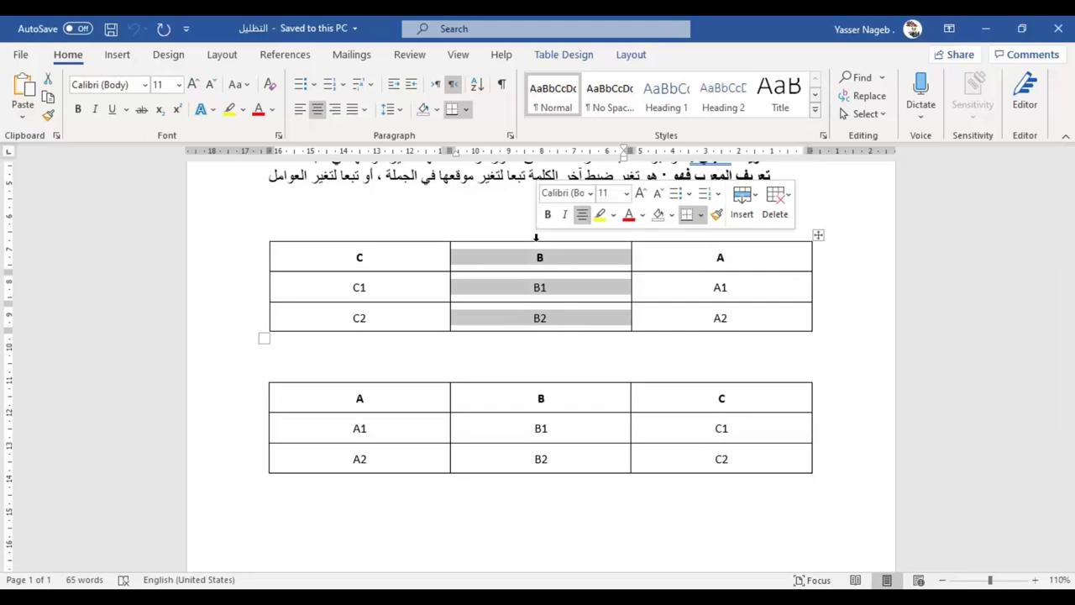
left_click(584, 255)
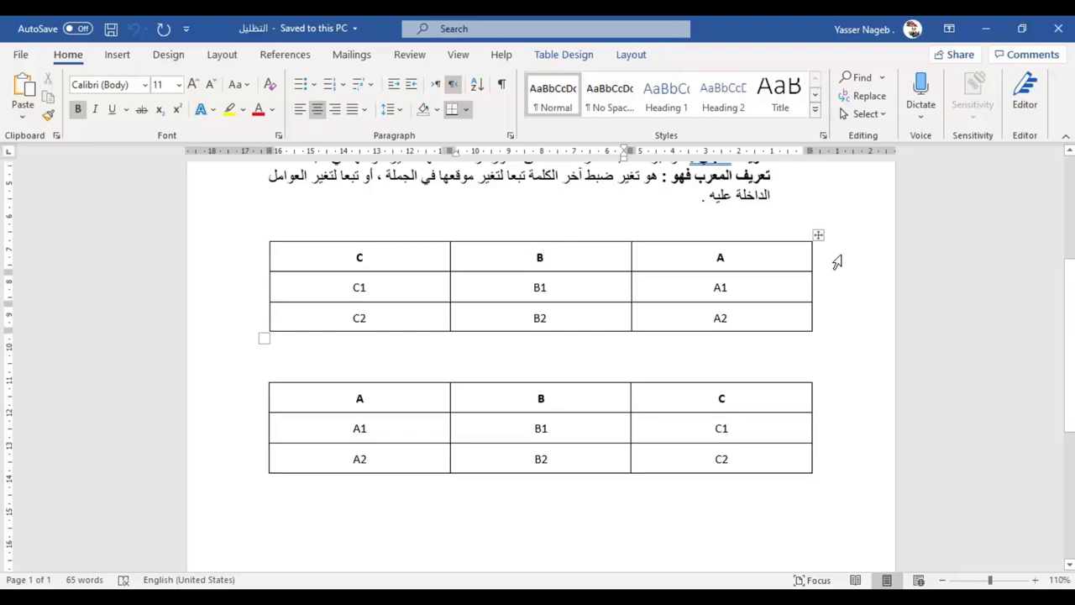
left_click(836, 262)
left_click(840, 317)
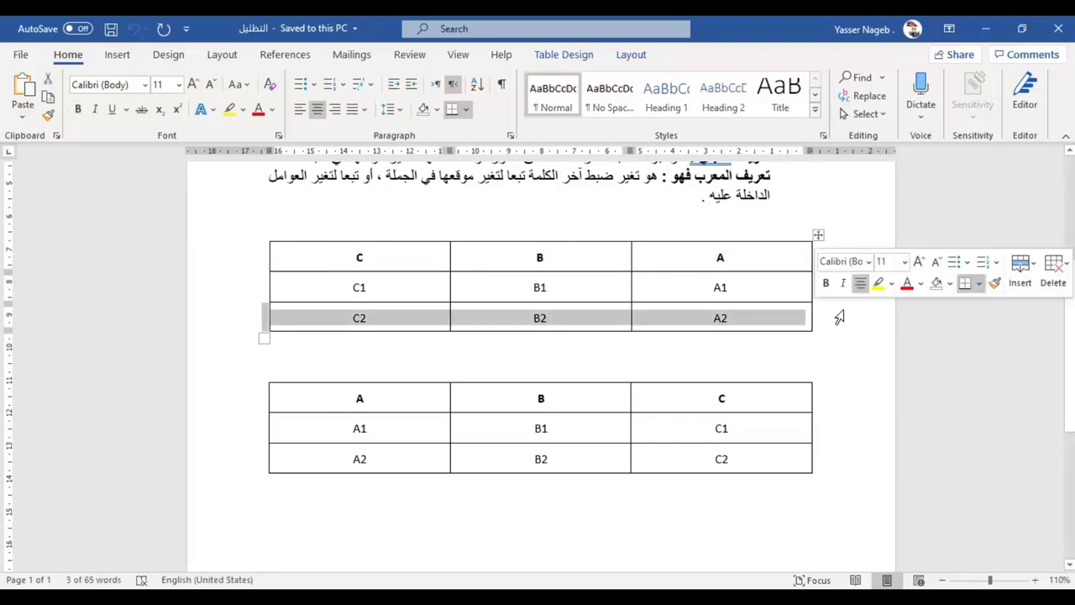
left_click(254, 442)
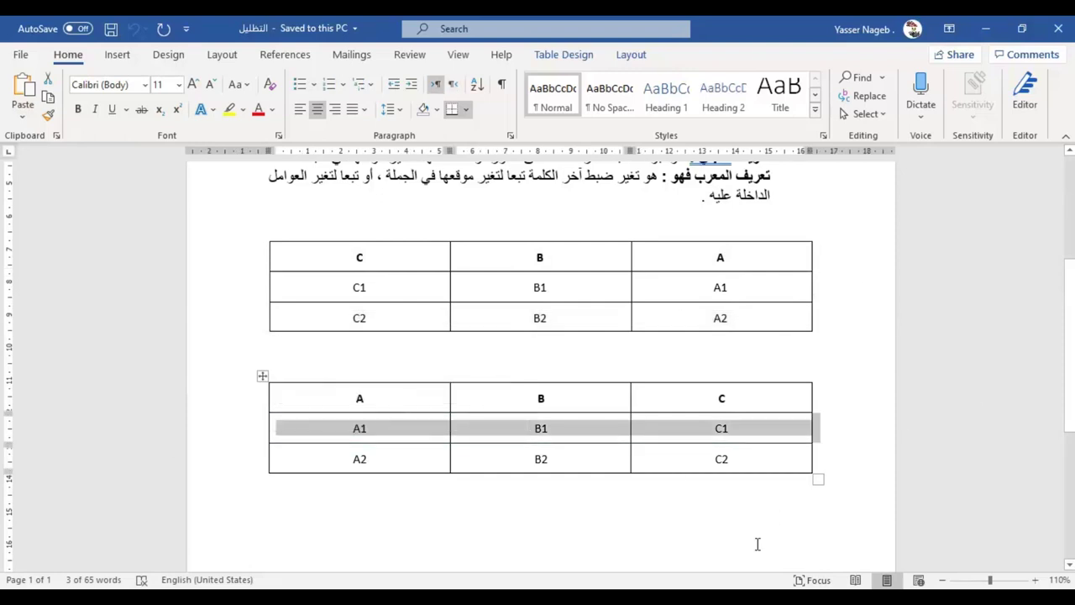
left_click(534, 288)
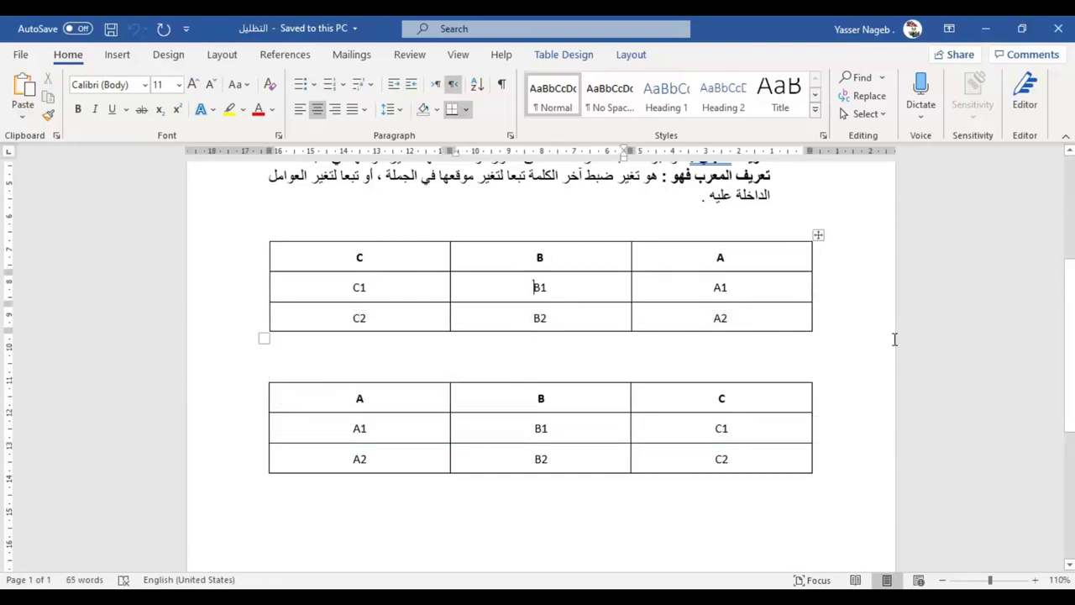
mouse_move(767, 259)
left_mouse_down()
mouse_move(393, 279)
mouse_move(604, 319)
mouse_move(539, 255)
left_mouse_up()
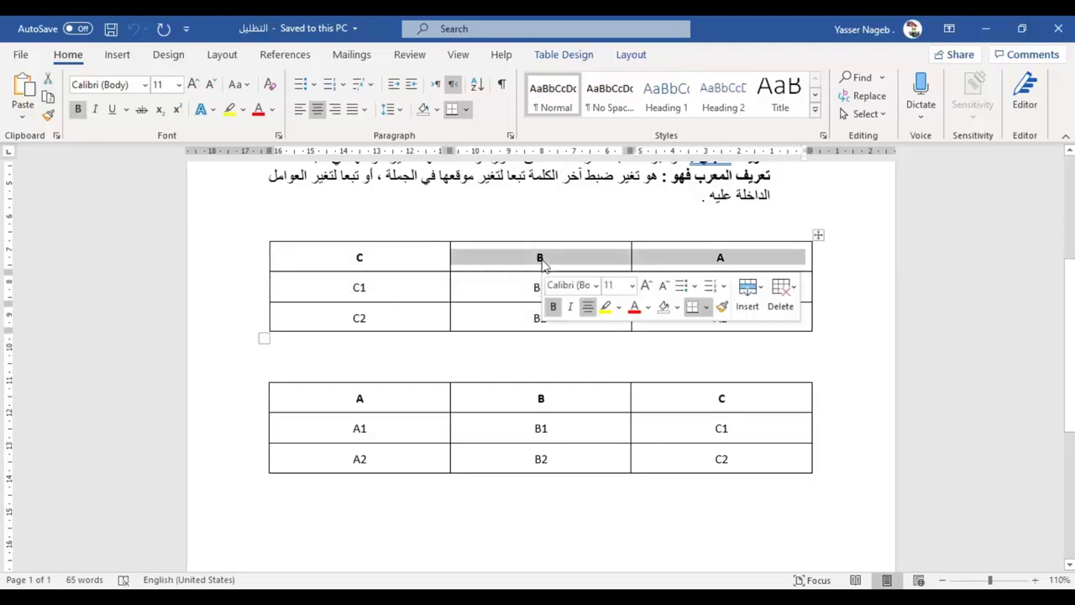
left_click(534, 287)
scroll(546, 269, "up", 1)
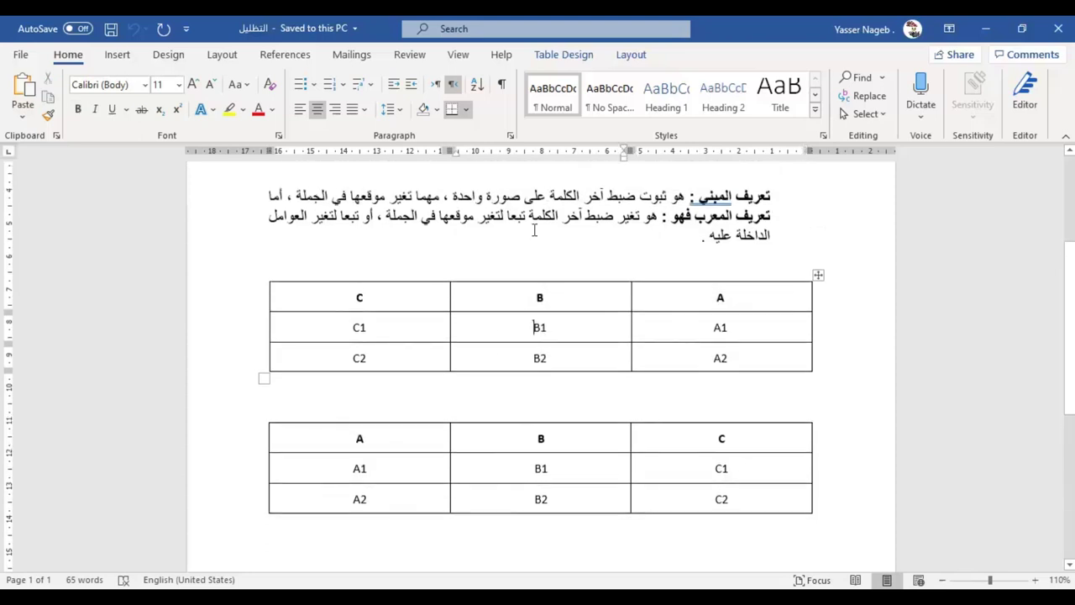
scroll(534, 230, "up", 1)
left_click(644, 236)
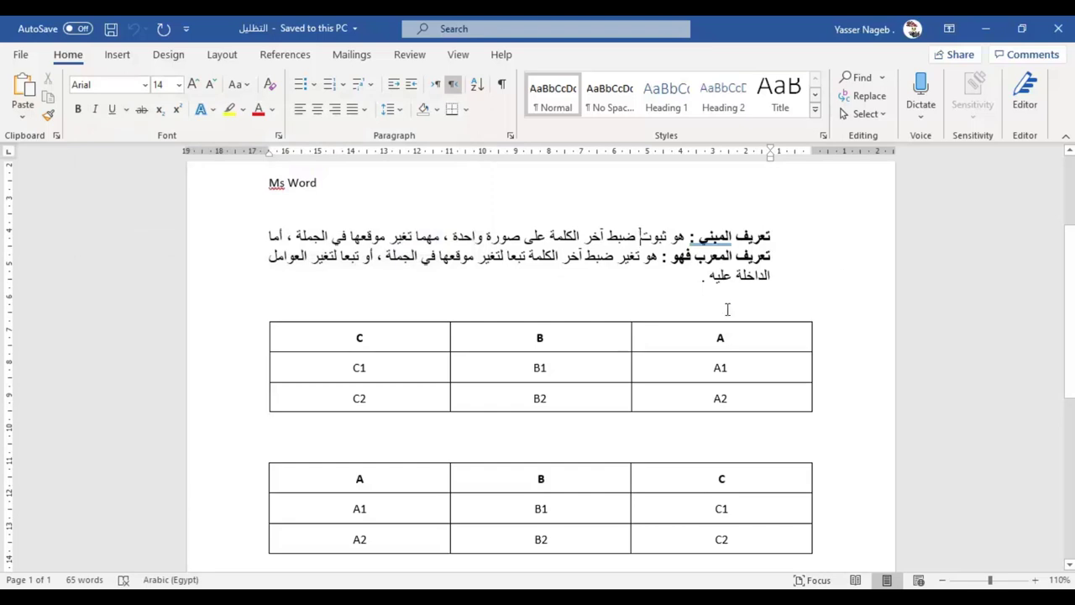
key("shift+Left")
key("shift+Left")
key("shift+Left")
key("shift+Left")
key("shift+Left")
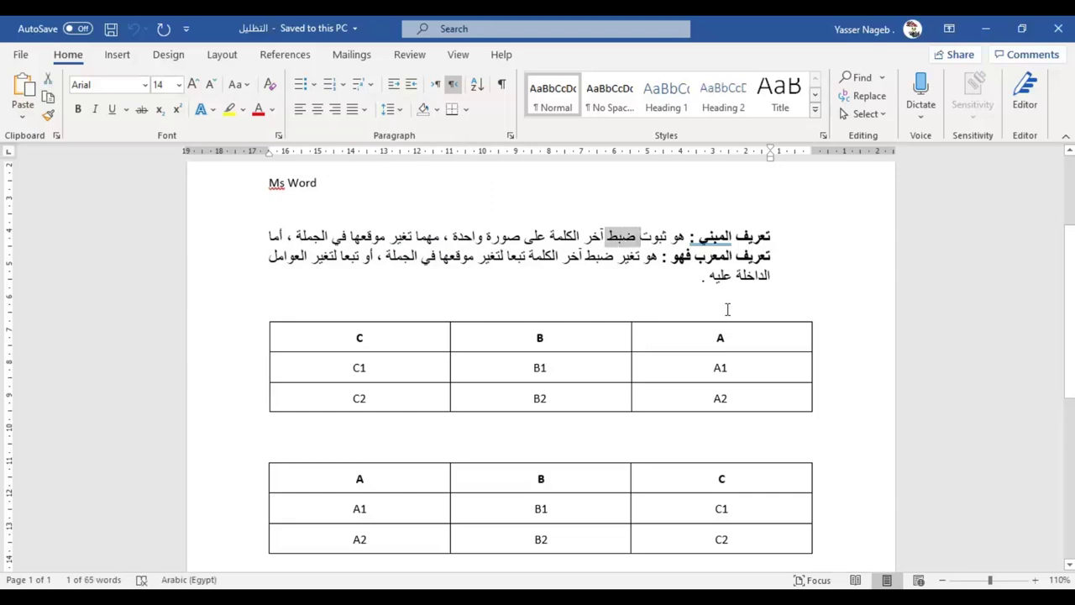
key("shift+Left")
key("shift+Left")
key("shift+Left")
key("shift+Left")
key("shift+Left")
key("shift+Left")
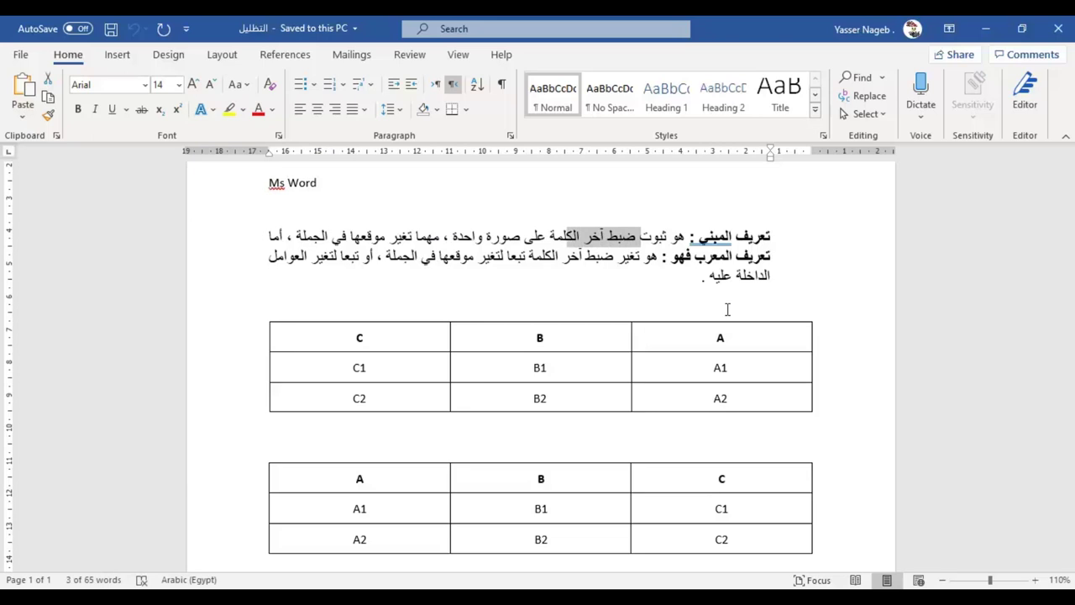
key("shift+Down")
key("shift+Left")
key("shift+Left")
key("shift+Left")
key("shift+Up")
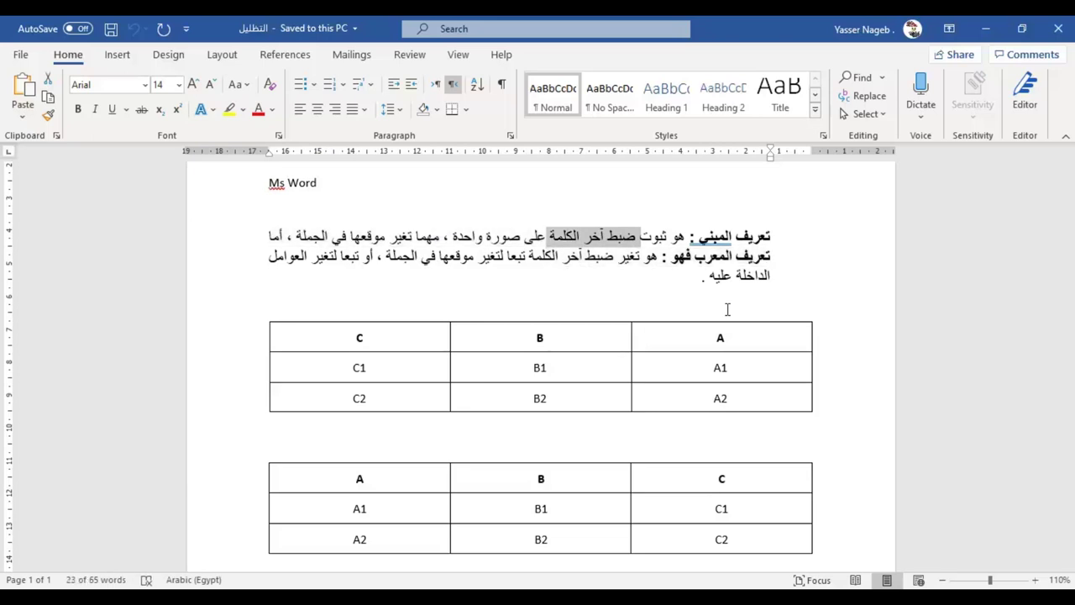
key("shift+Left")
key("shift+Left")
key("shift+Left")
key("shift+Left")
key("shift+Left")
key("shift+Left")
key("shift+Left")
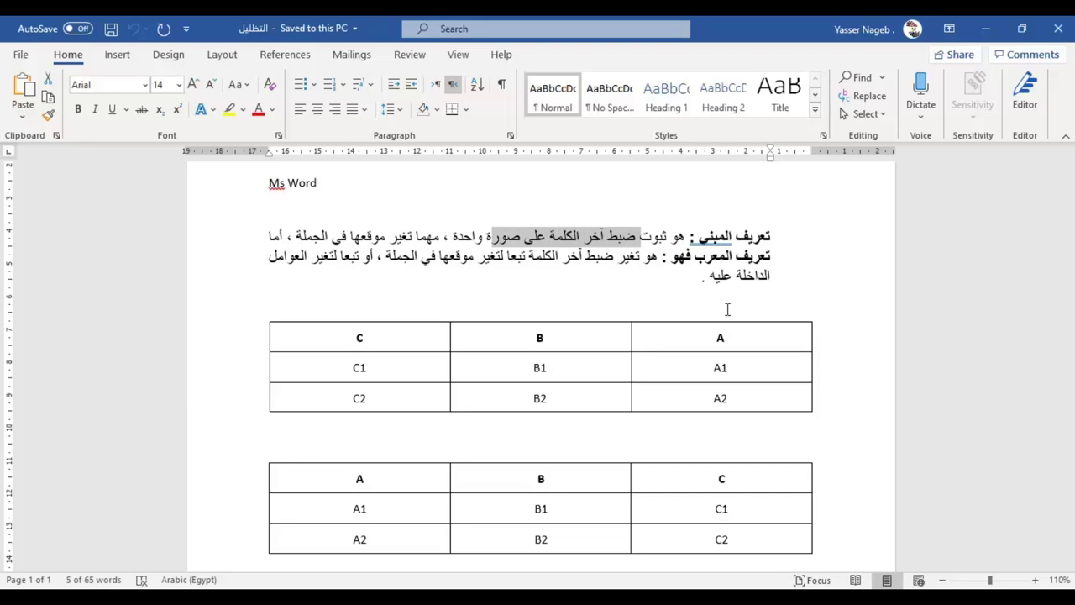
key("ctrl+shift+Left")
key("ctrl+shift+Left")
key("ctrl+shift+Left")
key("ctrl+shift+Left")
key("ctrl+shift+Left")
key("ctrl+shift+Left")
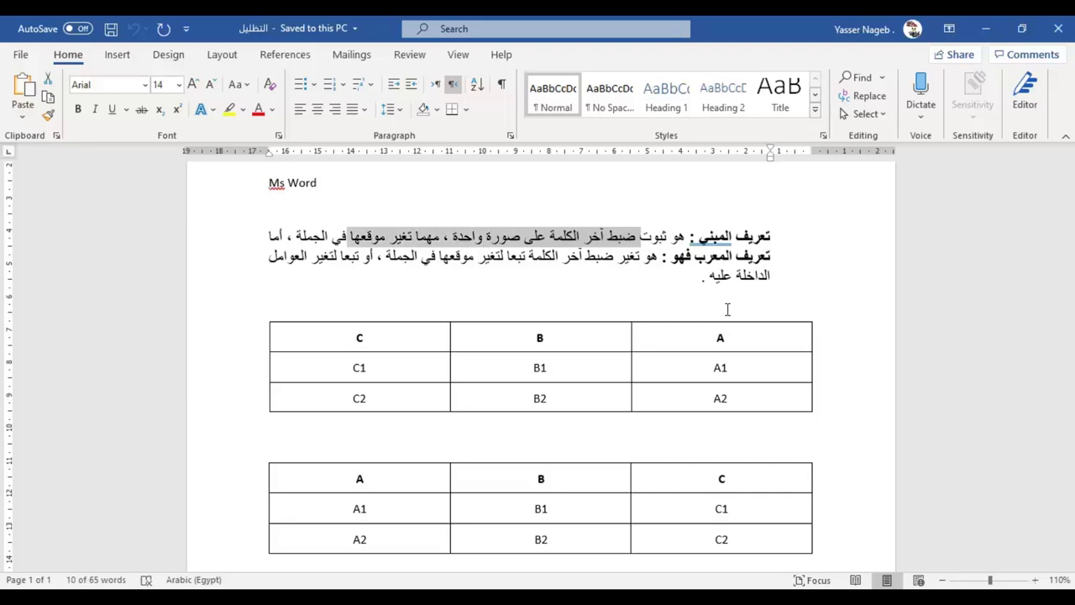
key("ctrl+shift+Left")
key("ctrl+shift+Left")
key("ctrl+shift+Left")
key("ctrl+shift+Left")
key("ctrl+shift+Left")
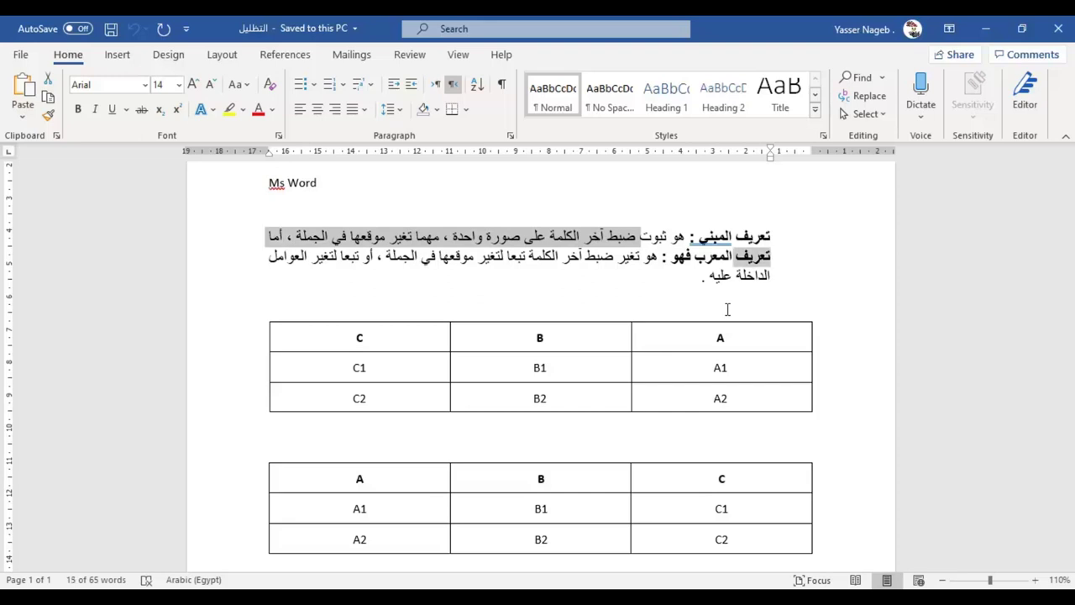
key("ctrl+shift+Left")
key("ctrl+shift+Left")
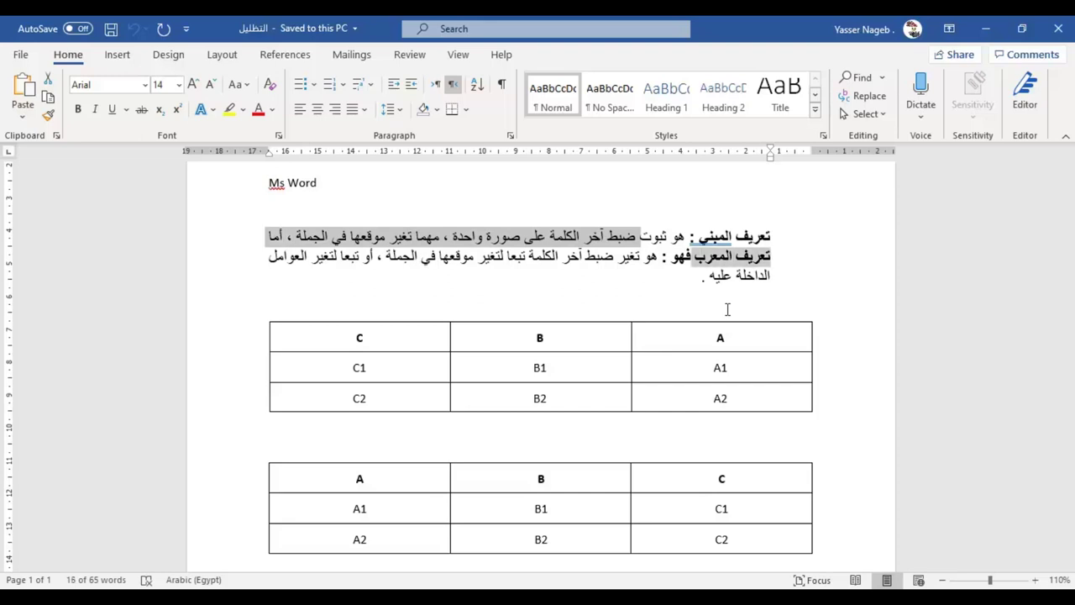
key("shift+Left")
key("shift+Left")
key("shift+Left")
key("shift+Left")
key("shift+Left")
key("ctrl+shift+Left")
key("ctrl+shift+Left")
key("ctrl+shift+Left")
key("ctrl+shift+Left")
key("ctrl+shift+Left")
key("ctrl+shift+Left")
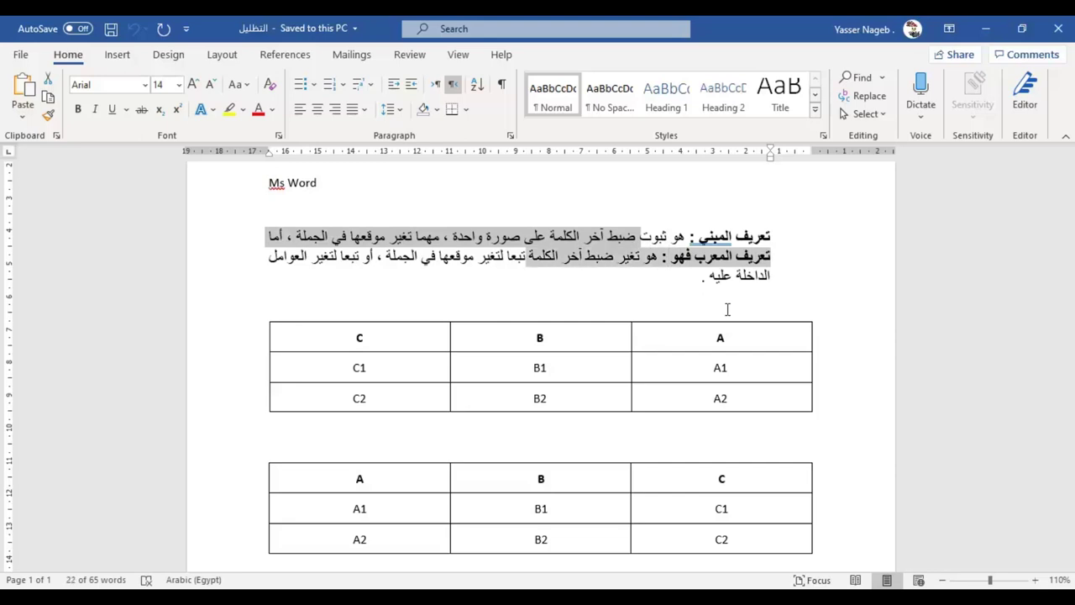
left_click(728, 309)
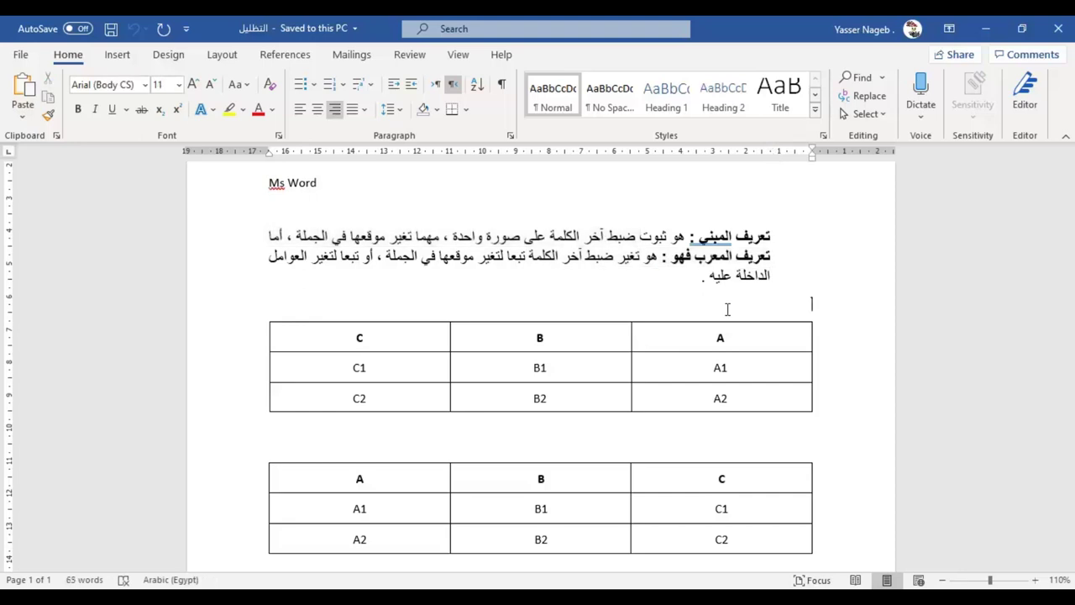
scroll(728, 309, "up", 3)
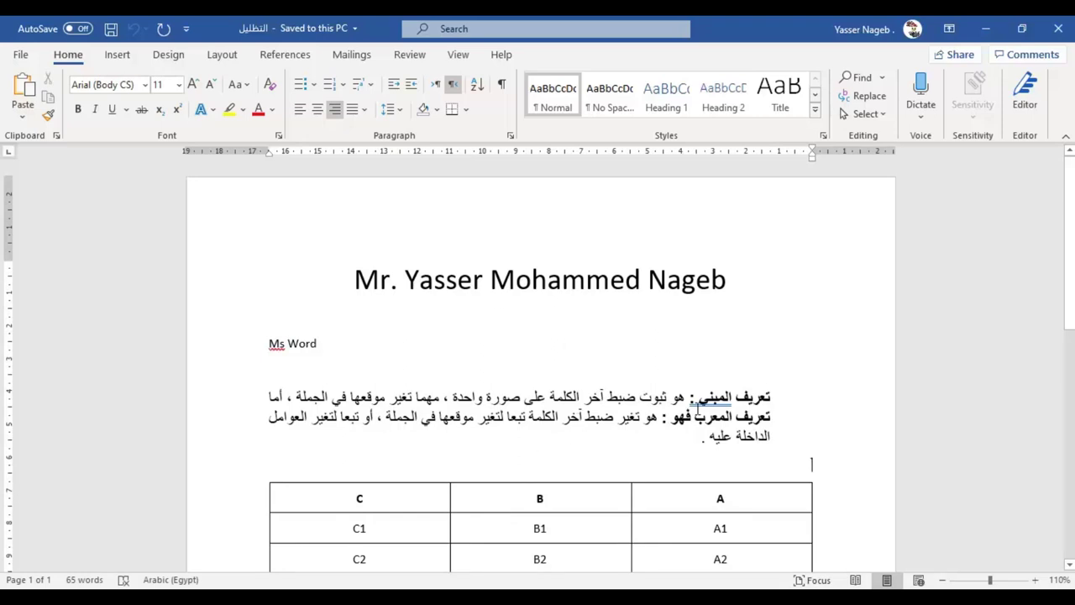
scroll(538, 360, "down", 1)
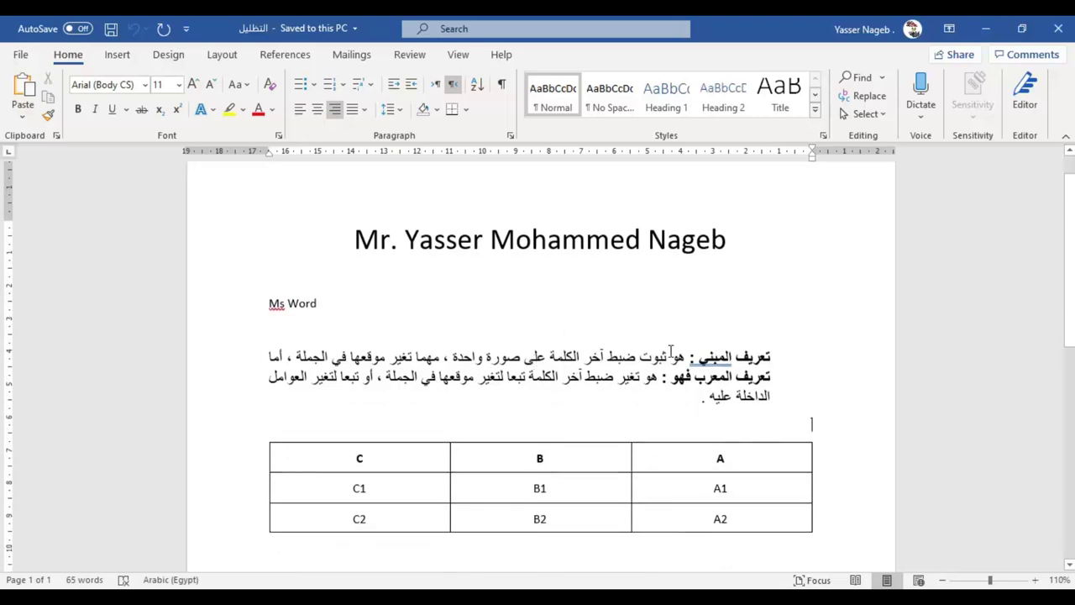